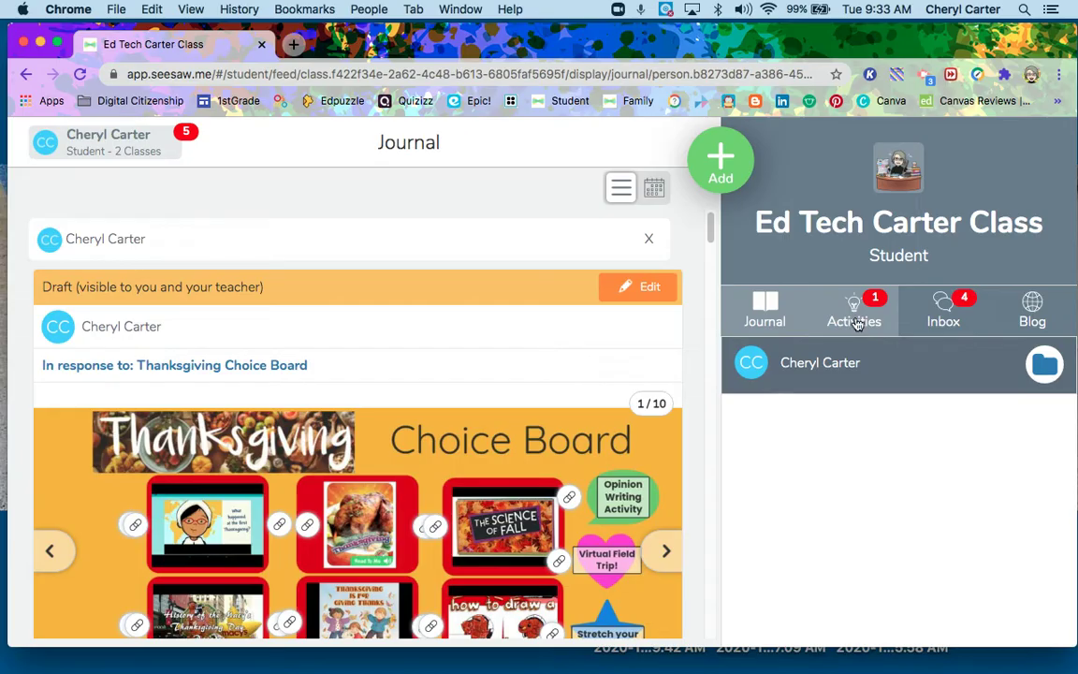
# Step: Show the class activities, with Learning Seesaw Tools waiting under To Do
pyautogui.click(854, 314)
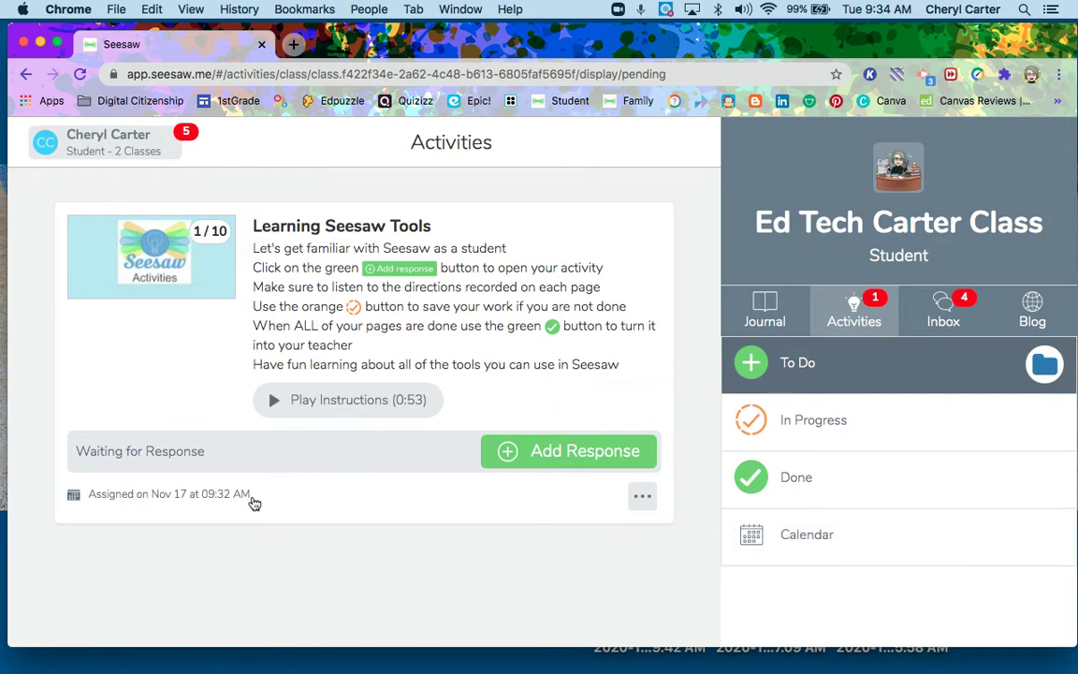
# Step: View the November 16 Thanksgiving Choice Board on the calendar, then return to November 2020
pyautogui.click(791, 544)
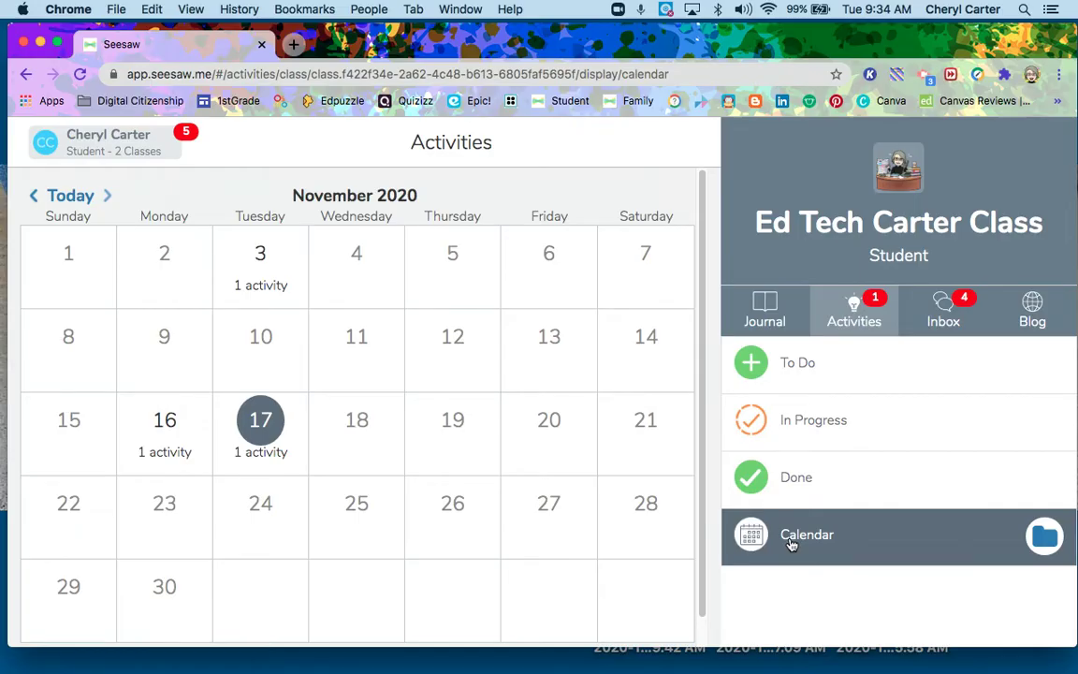
pyautogui.click(174, 448)
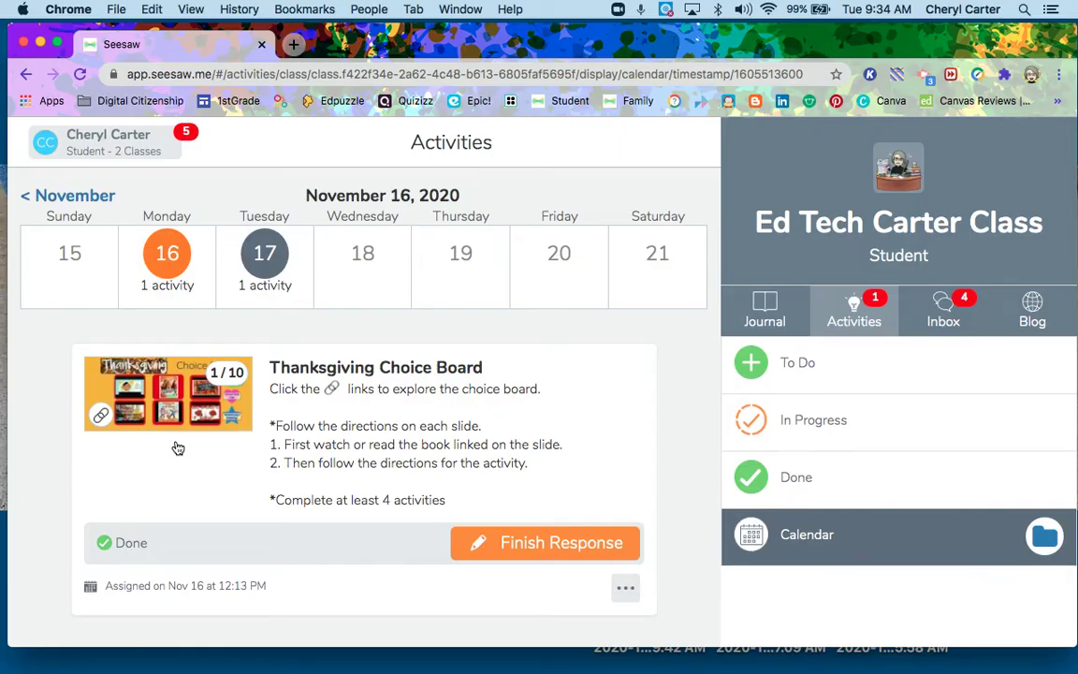
pyautogui.click(101, 195)
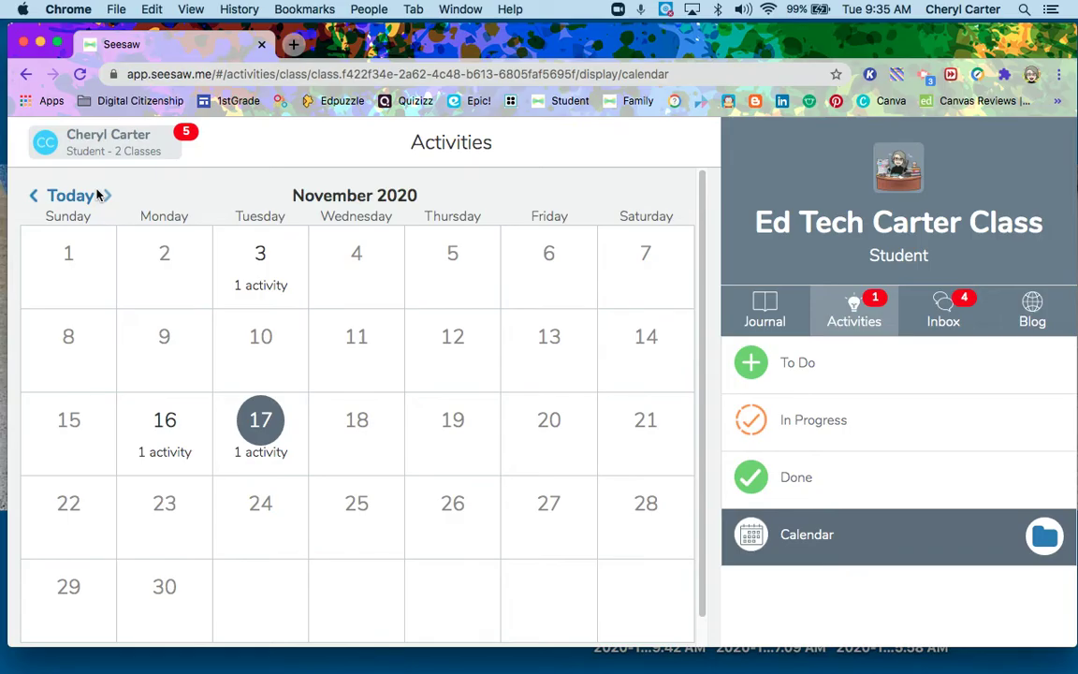
# Step: Go back to To Do and begin a response to Learning Seesaw Tools
pyautogui.click(885, 372)
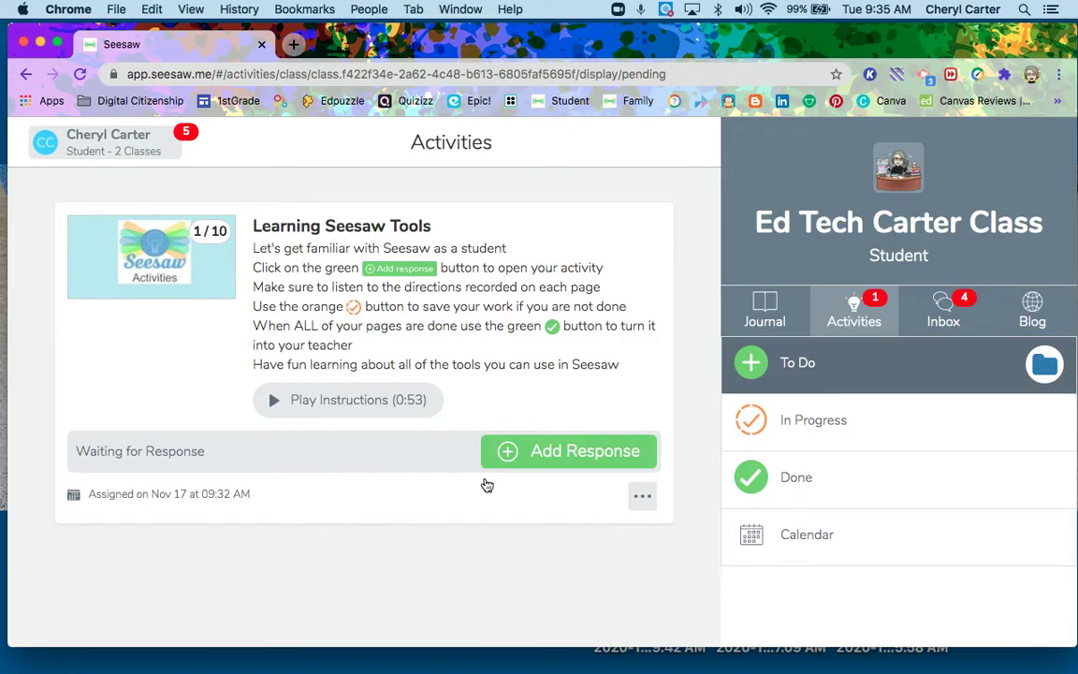
pyautogui.click(569, 453)
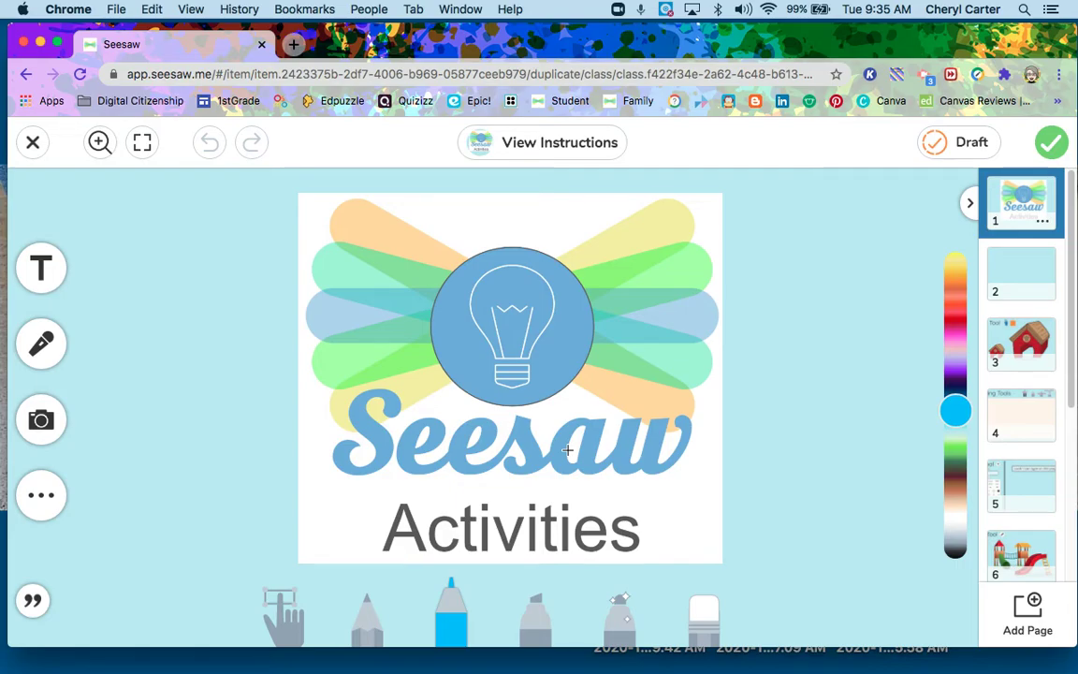
# Step: Display the Learning Seesaw Tools instructions, with their 0:53 recorded version
pyautogui.click(582, 144)
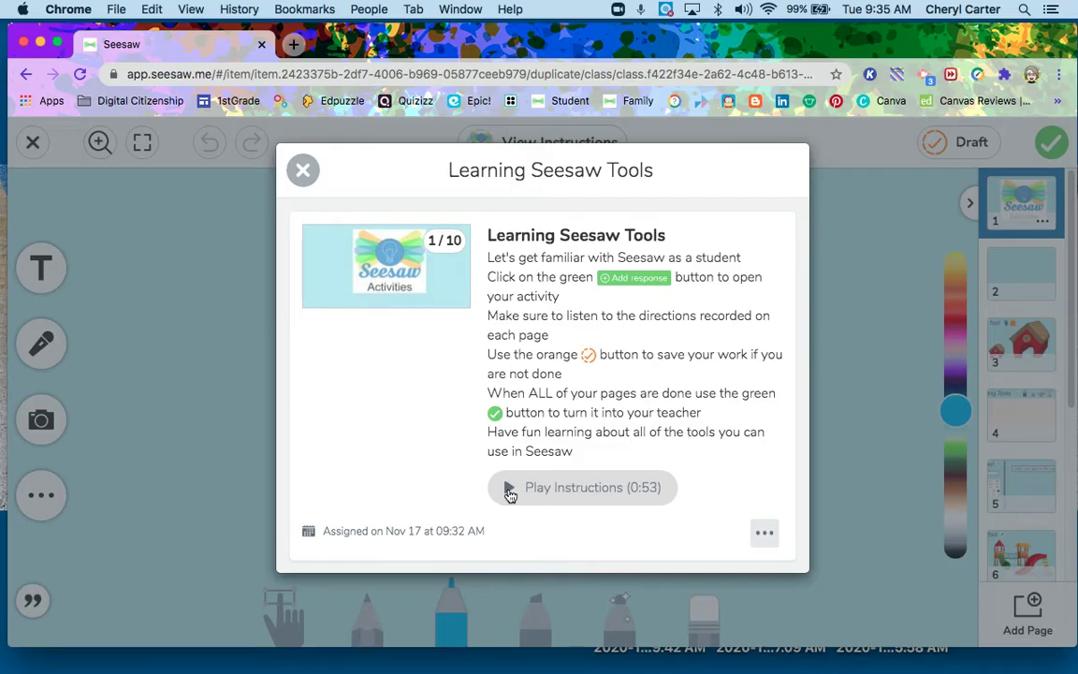
# Step: Close the instructions and browse pages 3, 5 and 7, ending on page 6, Mic Tool
pyautogui.click(303, 169)
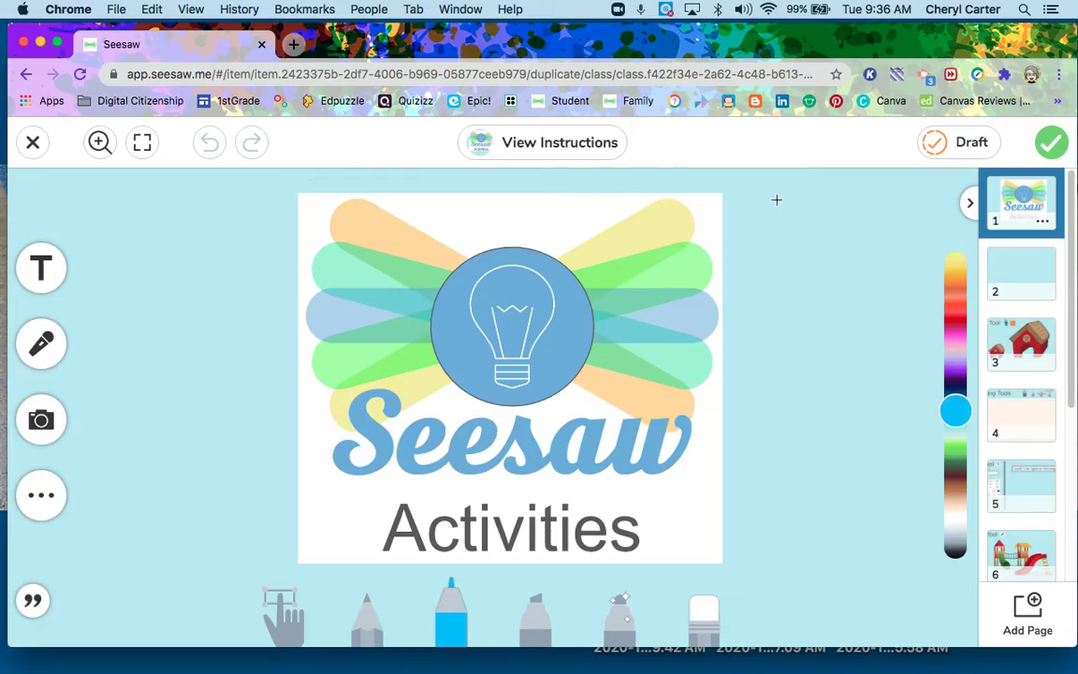
pyautogui.click(1000, 337)
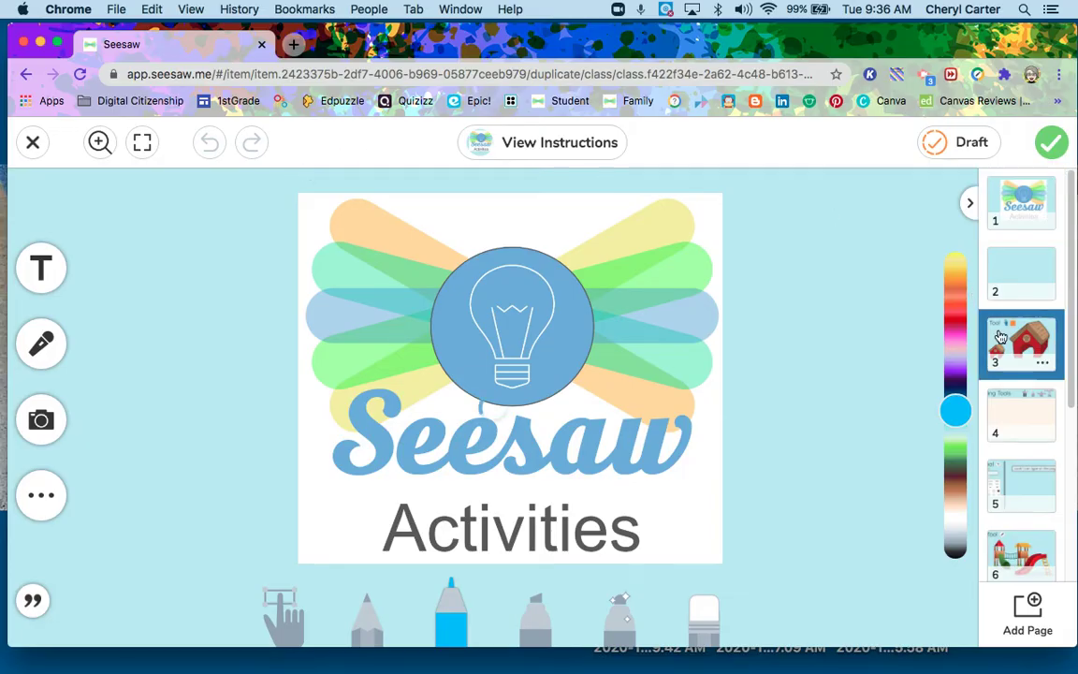
pyautogui.click(1029, 477)
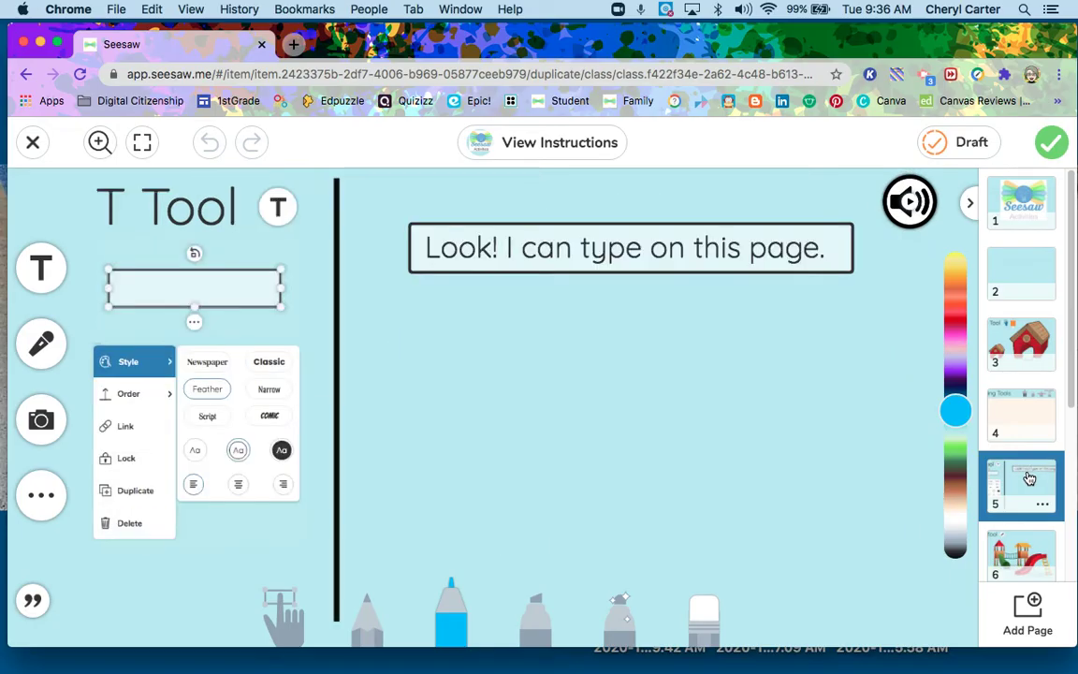
pyautogui.scroll(-5, 1029, 478)
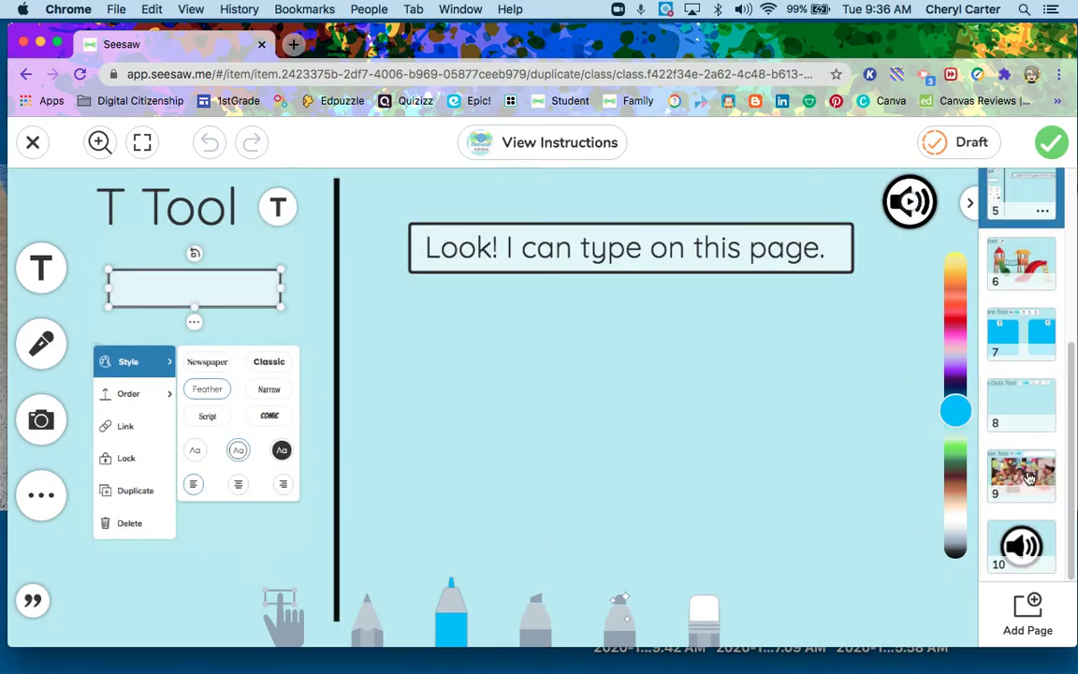
pyautogui.scroll(5, 1029, 478)
pyautogui.scroll(-3, 1029, 478)
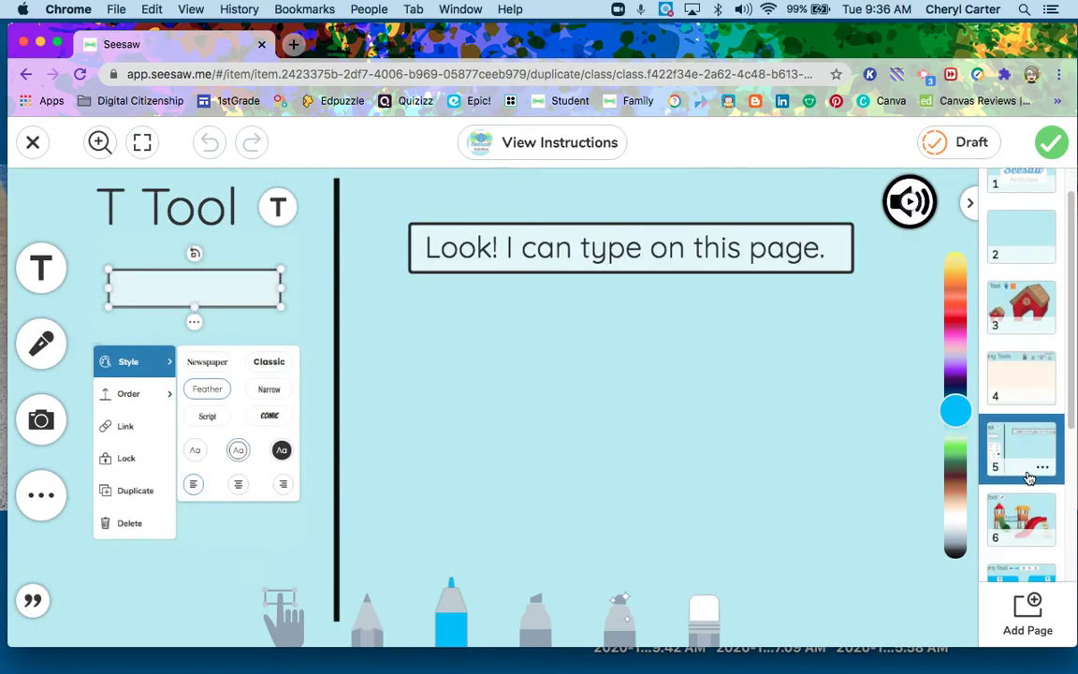
pyautogui.click(1027, 433)
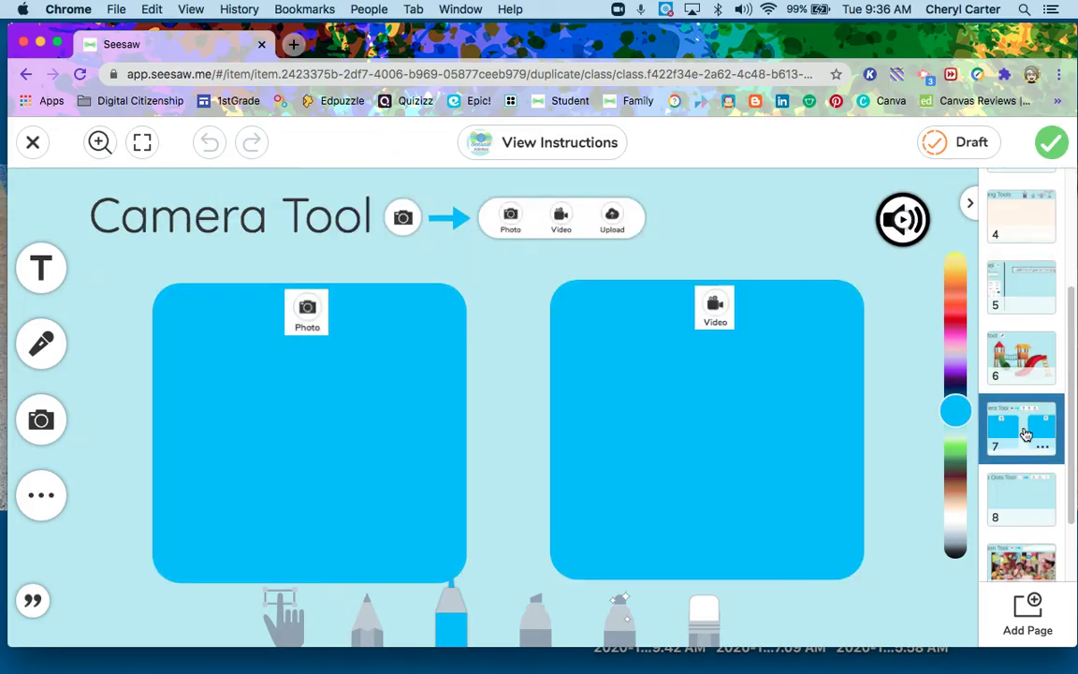
pyautogui.click(1021, 371)
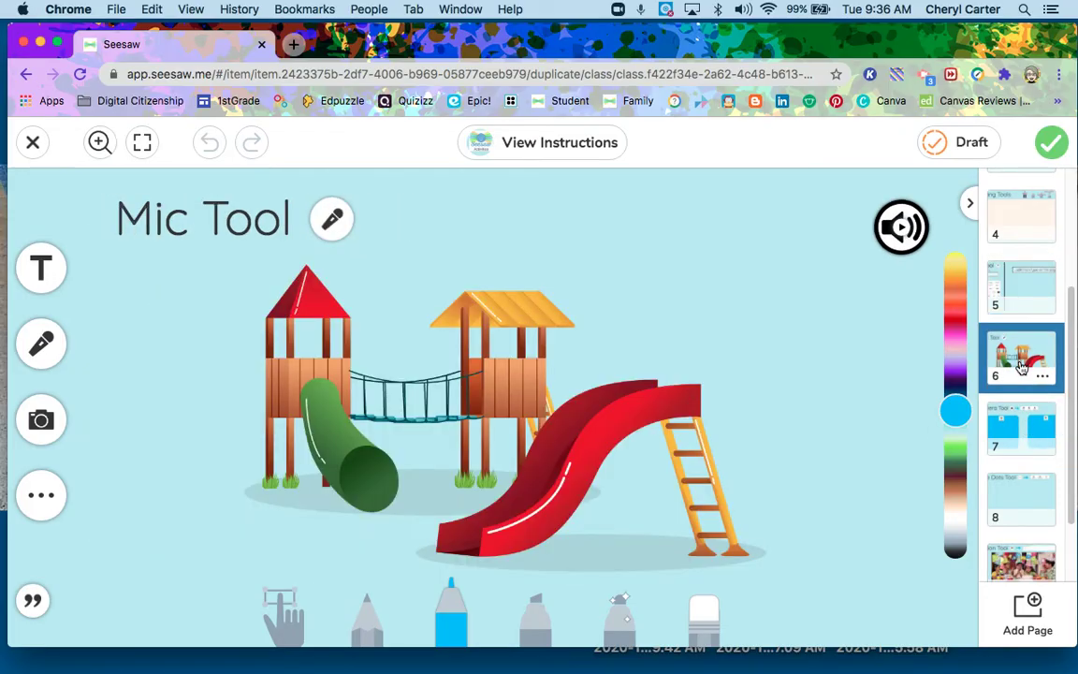
pyautogui.scroll(3, 1021, 368)
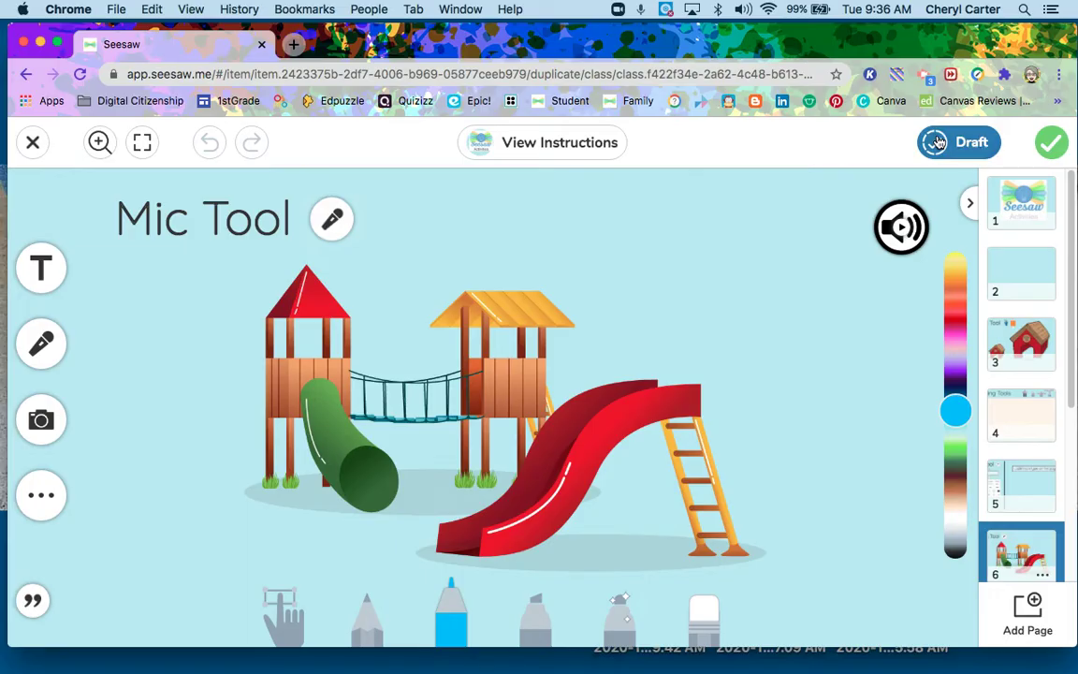
# Step: Save the Learning Seesaw Tools response as a draft and return to the Activities list
pyautogui.click(937, 142)
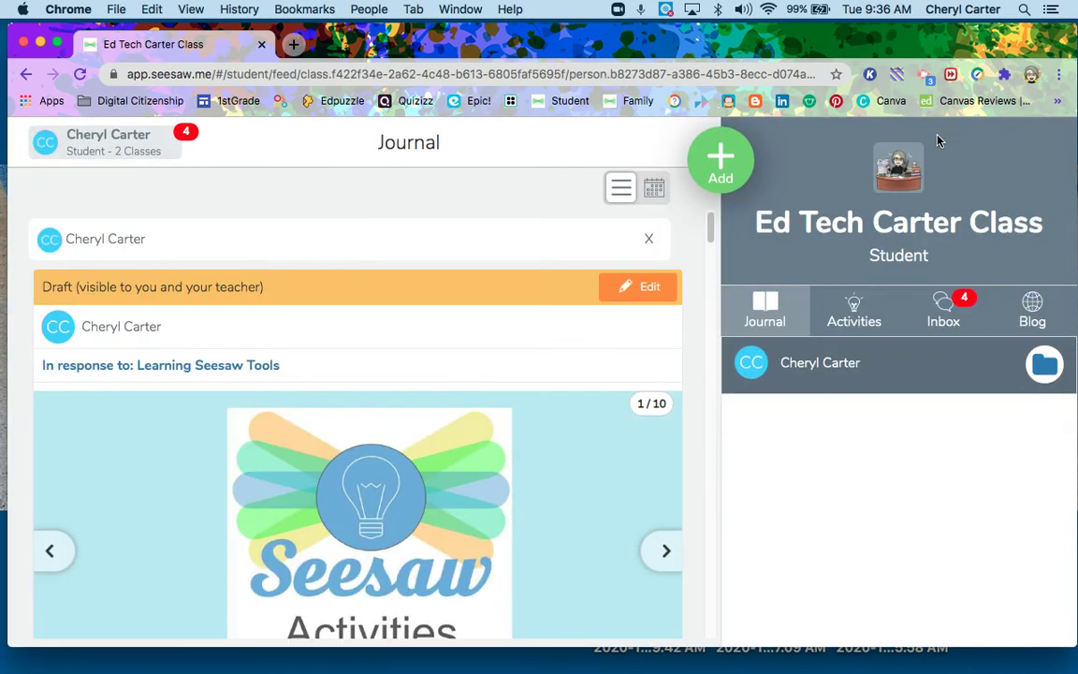
pyautogui.click(864, 307)
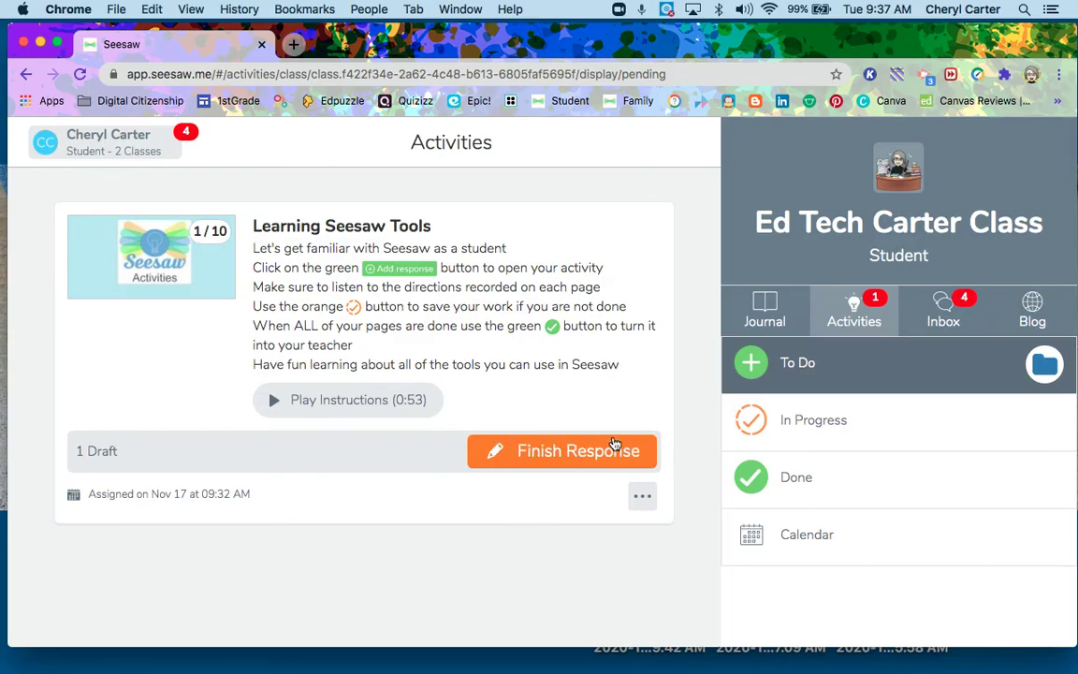
# Step: List In Progress work: Learning Seesaw Tools (1 Draft) and Thanksgiving Choice Board
pyautogui.click(859, 422)
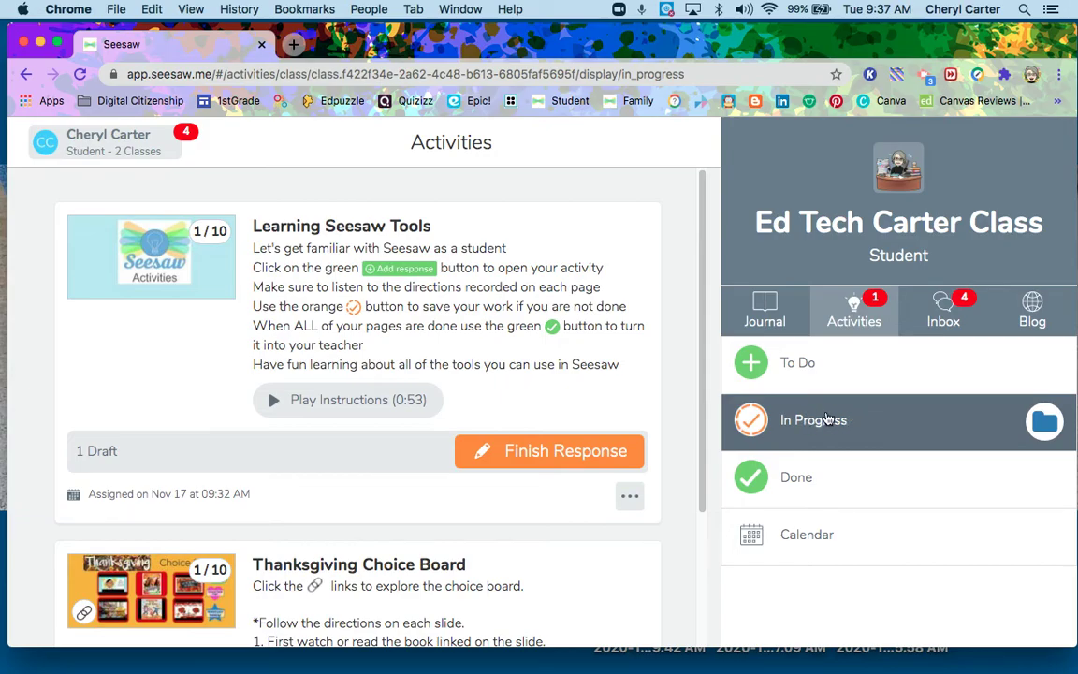
pyautogui.scroll(-1, 552, 442)
pyautogui.scroll(-4, 552, 443)
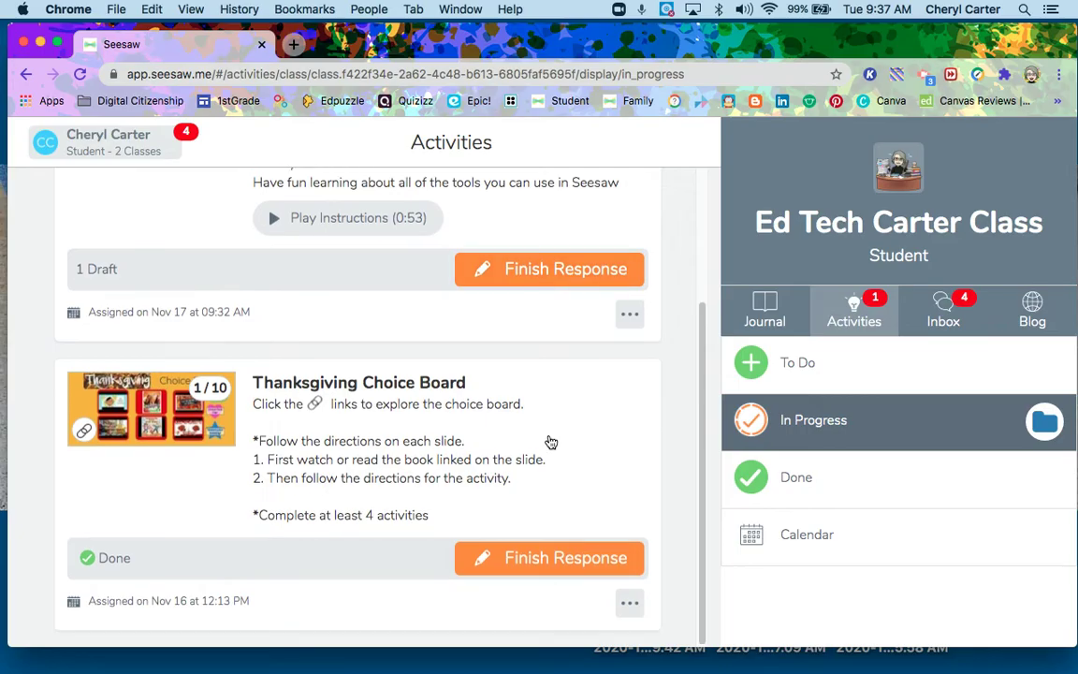
pyautogui.scroll(4, 551, 442)
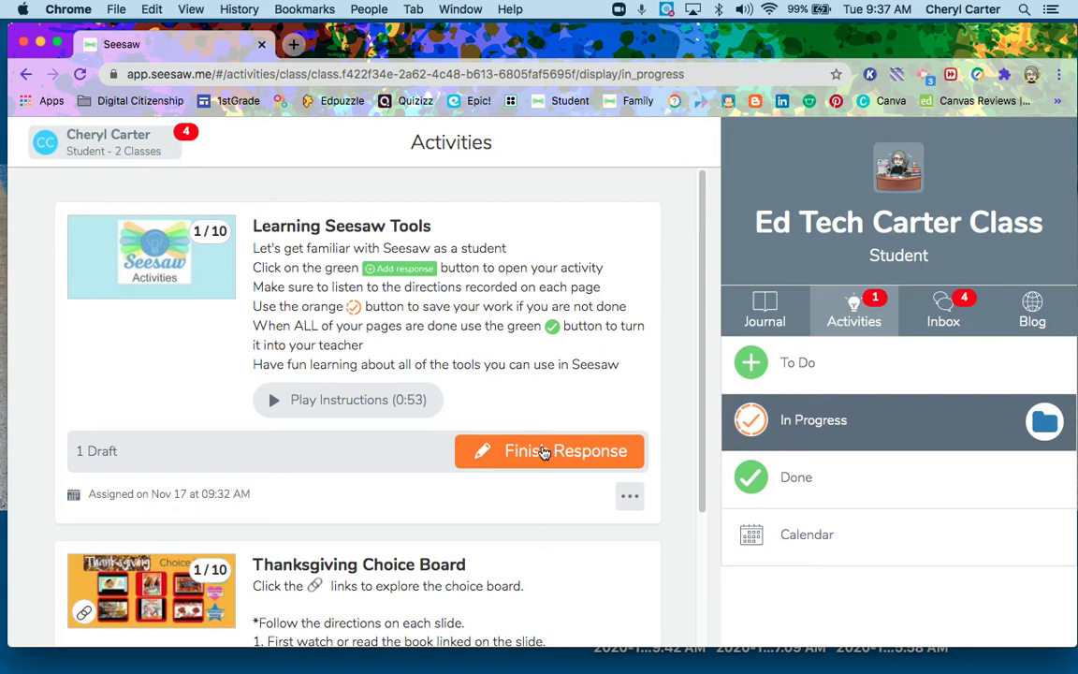
pyautogui.scroll(-4, 543, 452)
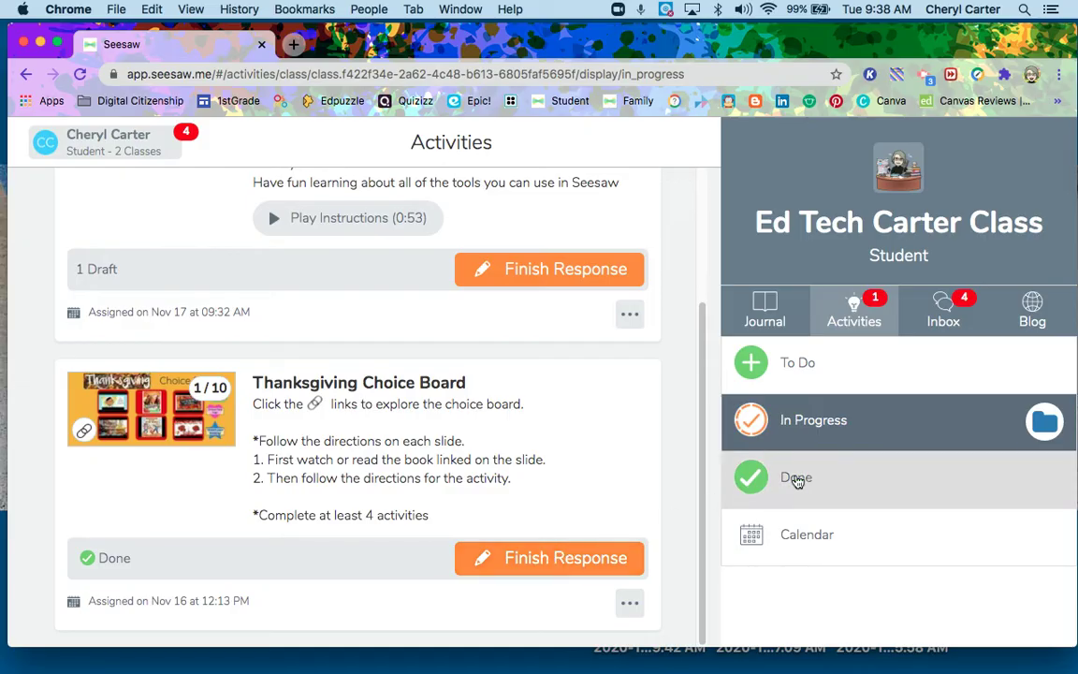
# Step: Browse the Done list: Thanksgiving Choice Board, Okapi Read and Record, BAR Set 1 Week 1
pyautogui.click(796, 480)
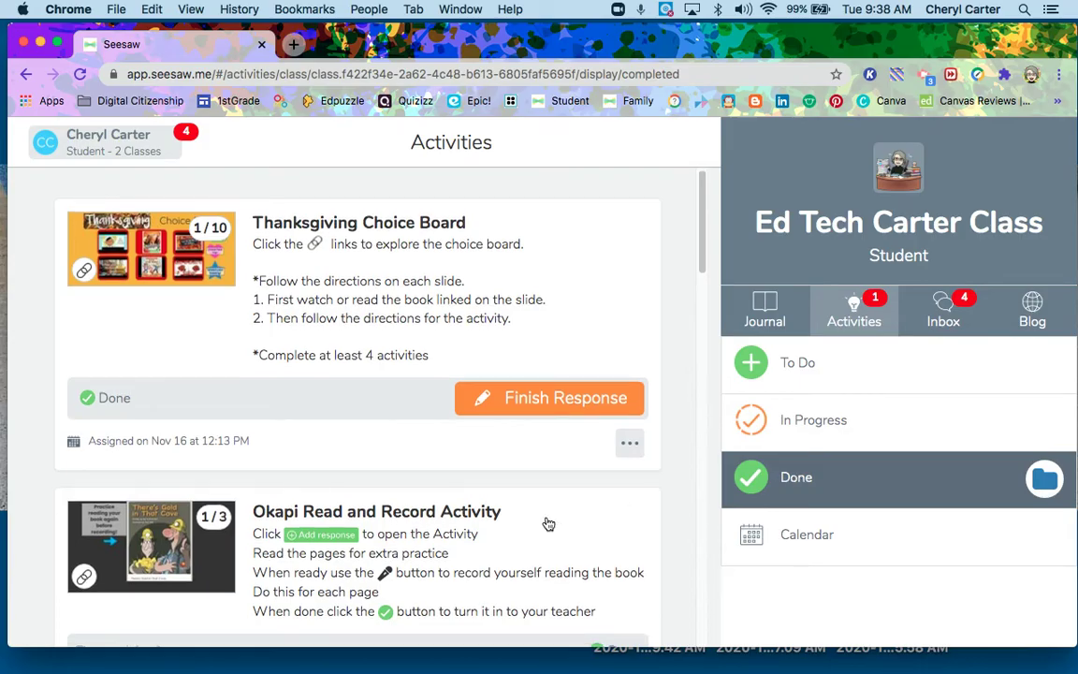
pyautogui.scroll(-1, 280, 421)
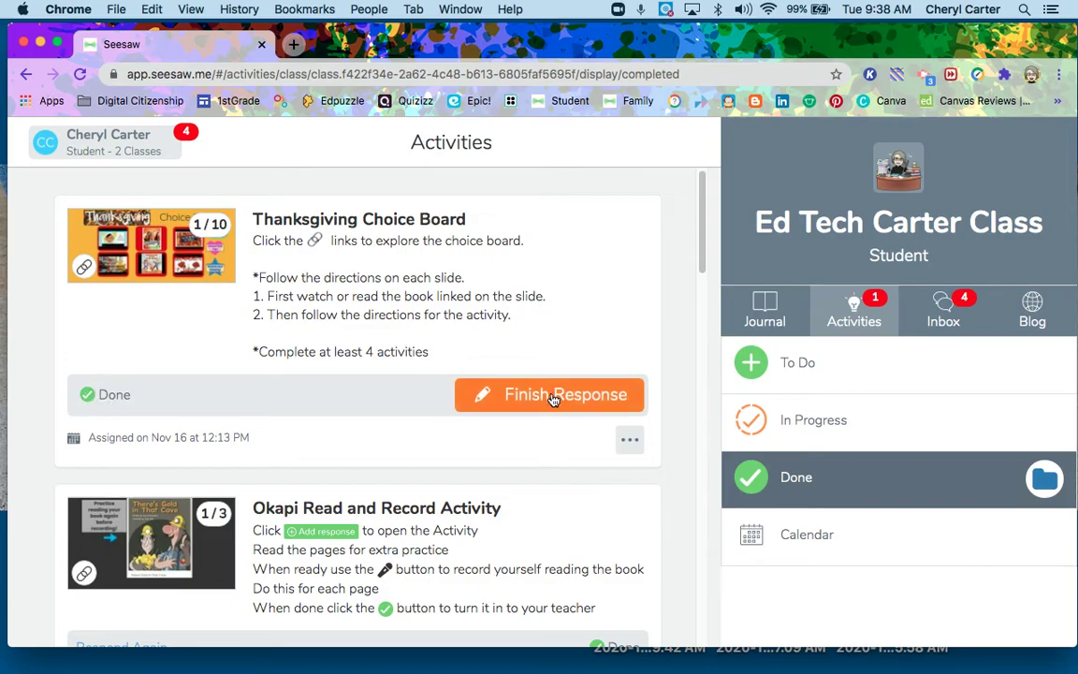
pyautogui.scroll(-5, 526, 468)
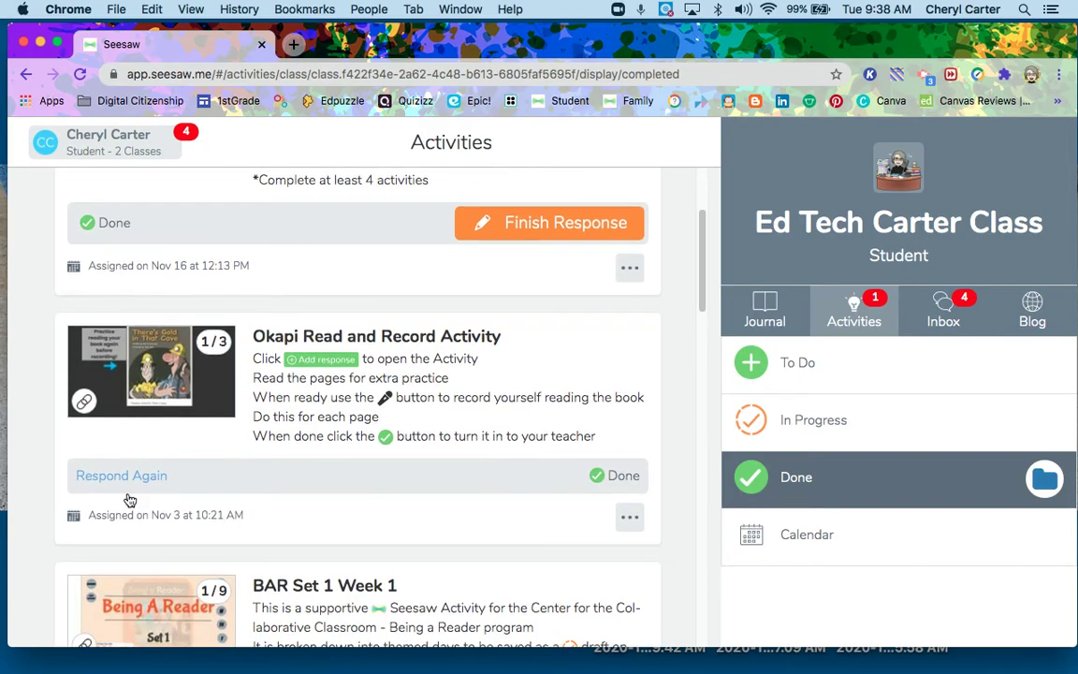
pyautogui.scroll(-8, 577, 500)
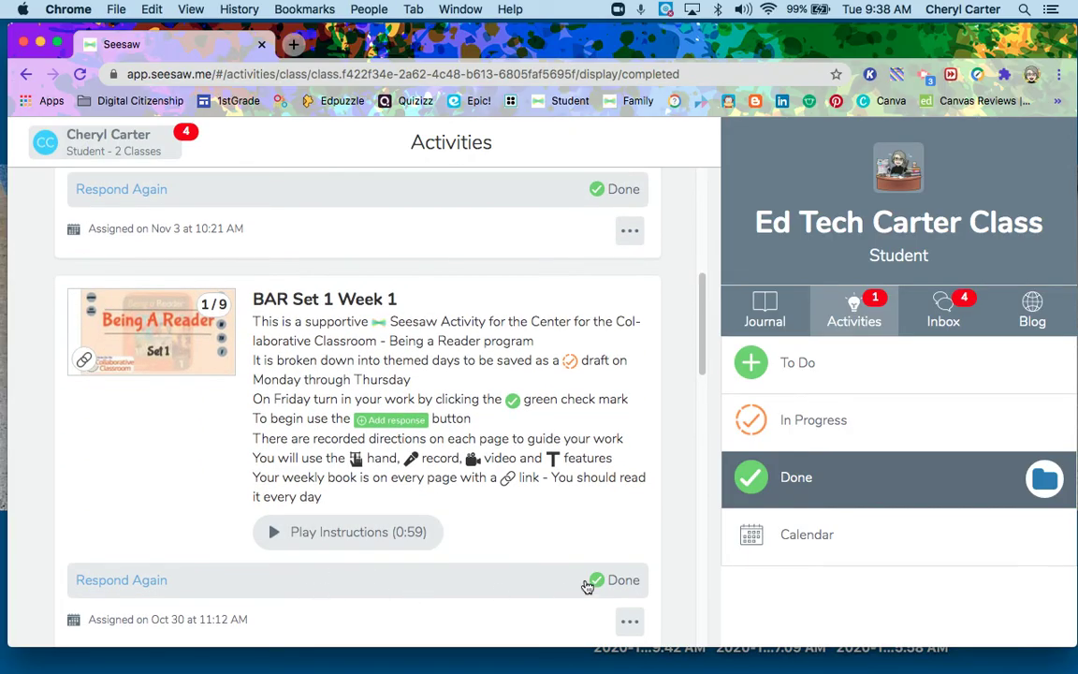
pyautogui.scroll(-10, 515, 580)
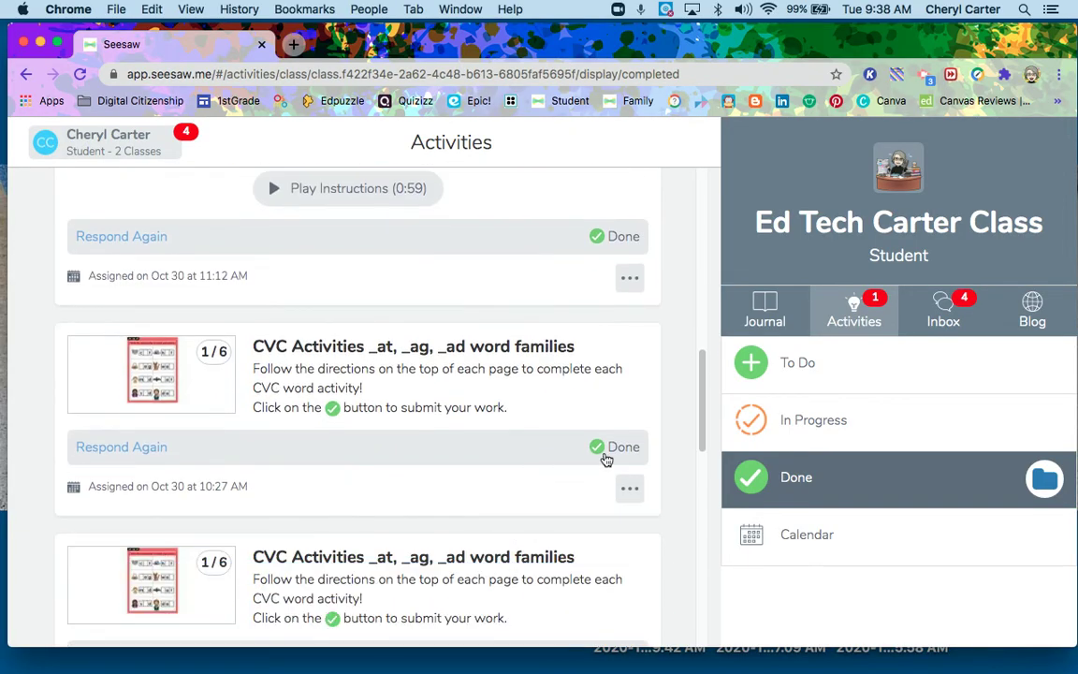
pyautogui.scroll(-7, 559, 478)
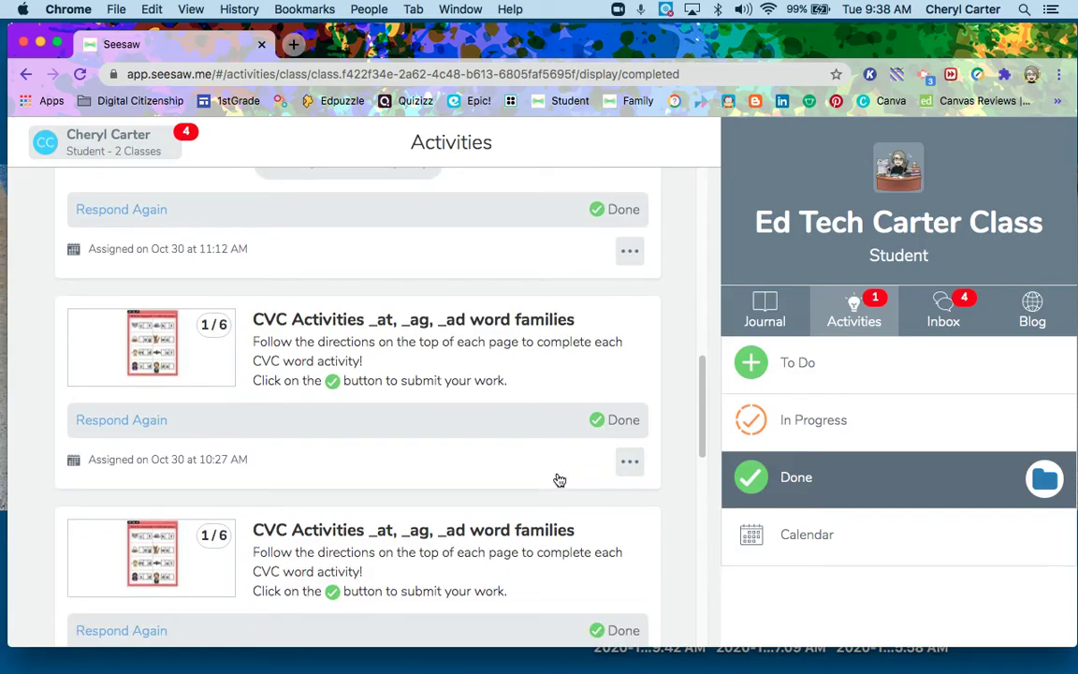
pyautogui.scroll(12, 559, 479)
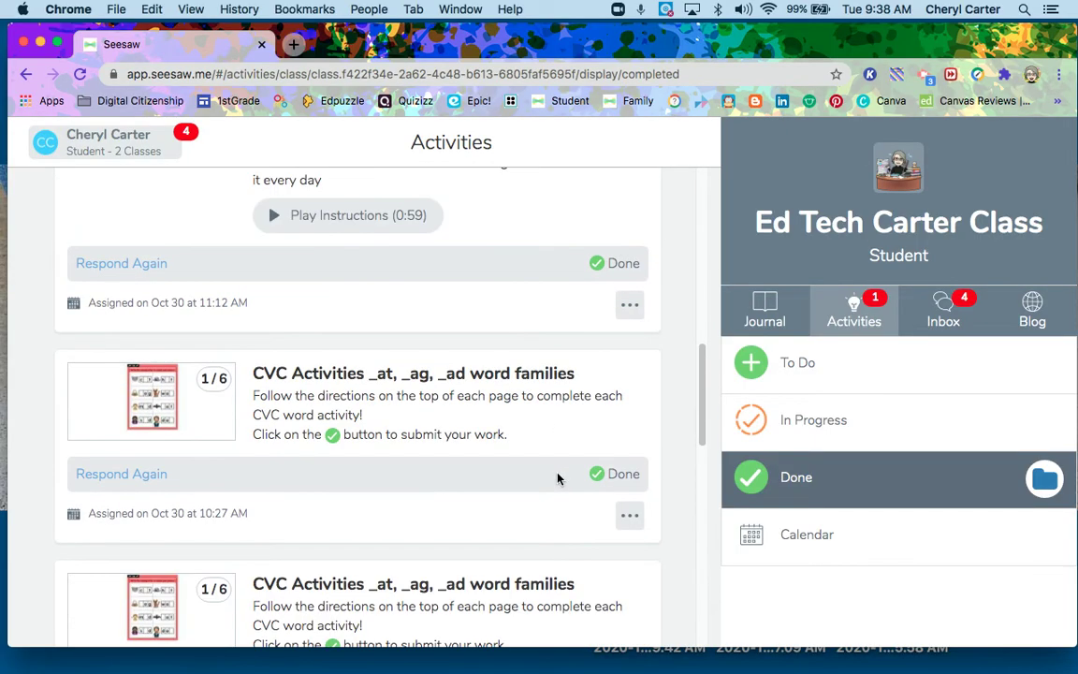
pyautogui.scroll(2, 558, 479)
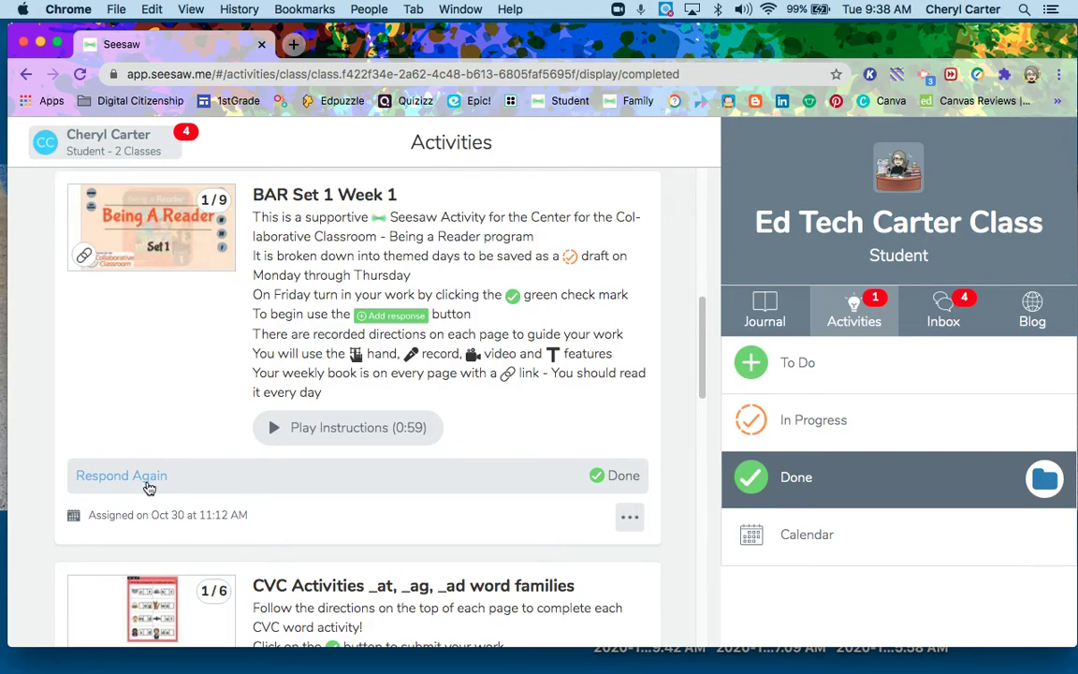
pyautogui.scroll(5, 154, 489)
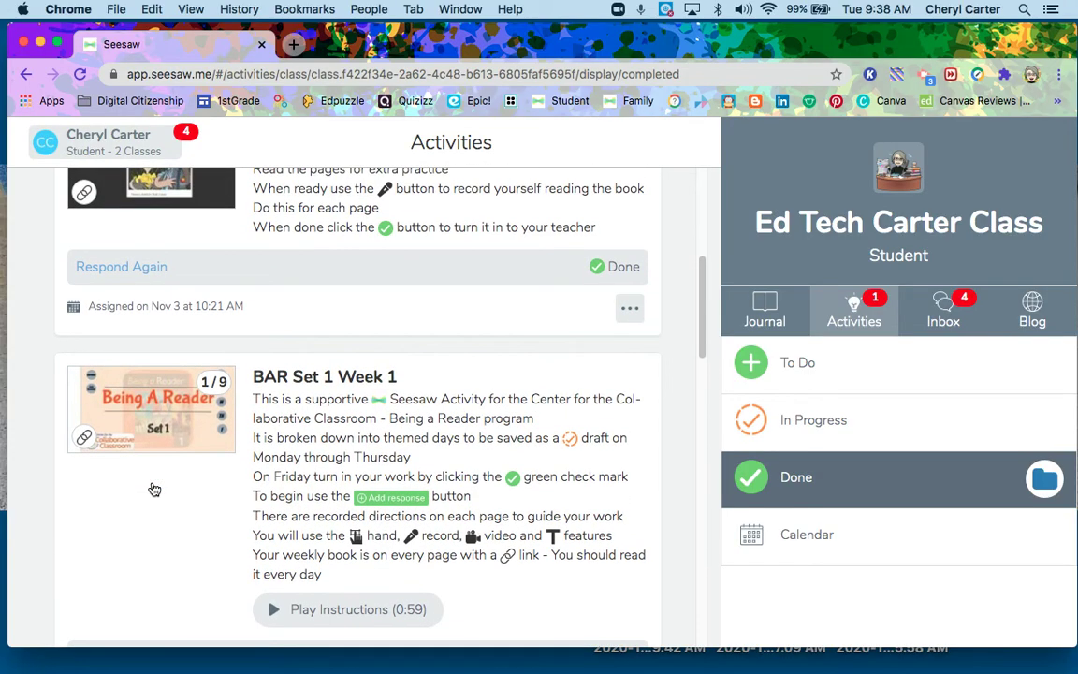
pyautogui.scroll(2, 154, 489)
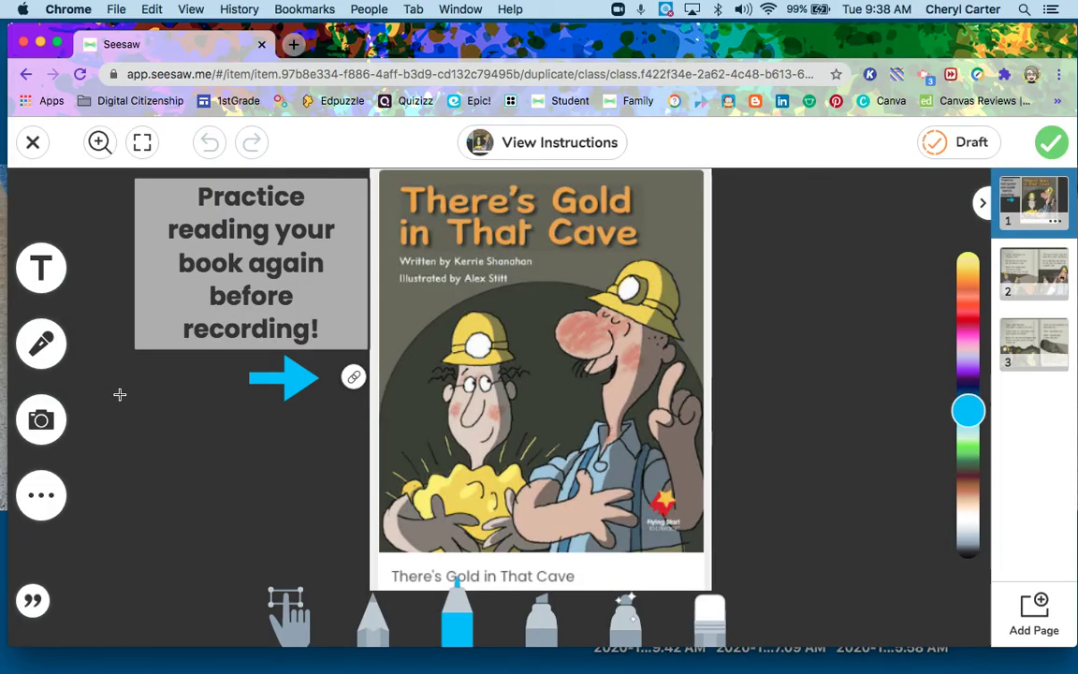
# Step: Submit the redone Okapi Read and Record response to the journal for teacher approval
pyautogui.click(1051, 141)
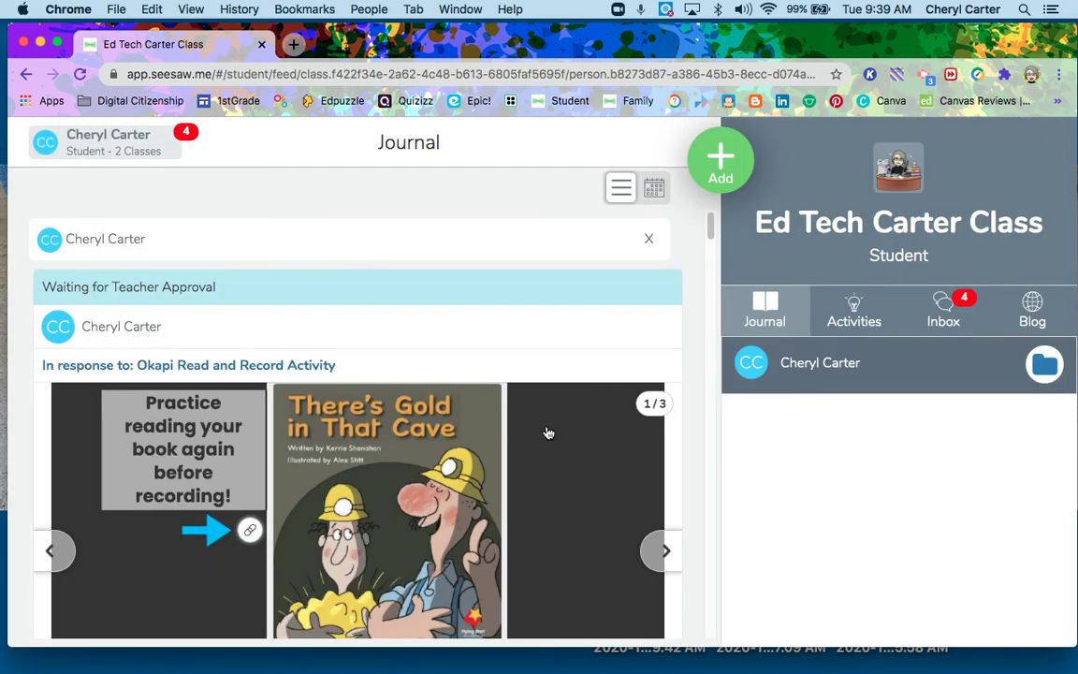
pyautogui.scroll(-3, 536, 465)
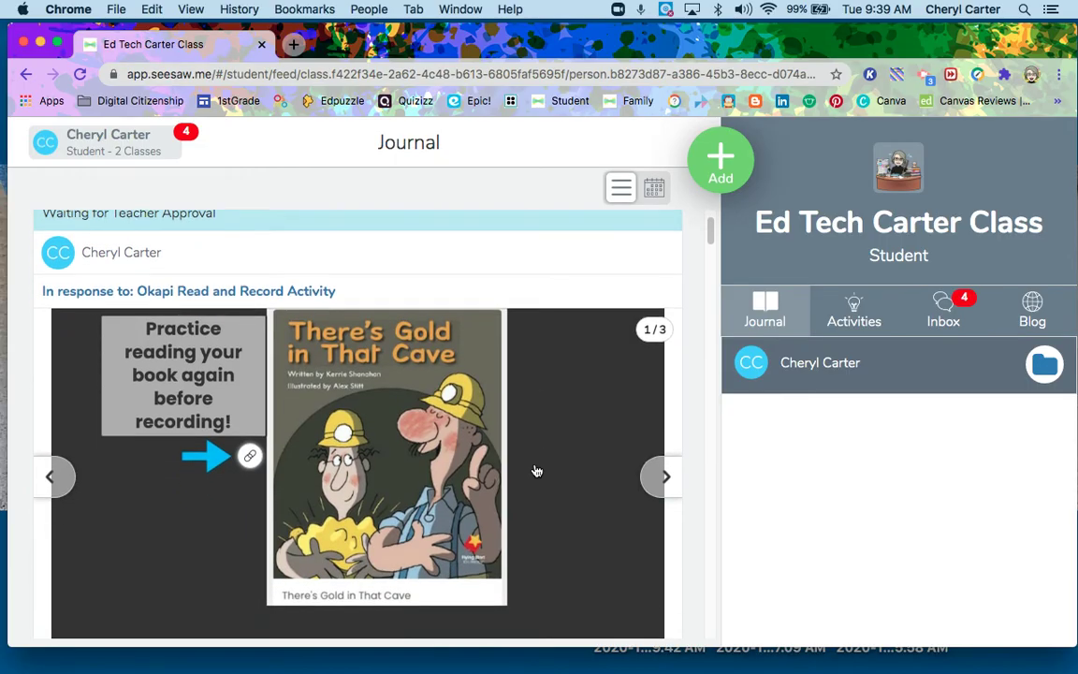
pyautogui.scroll(-2, 536, 471)
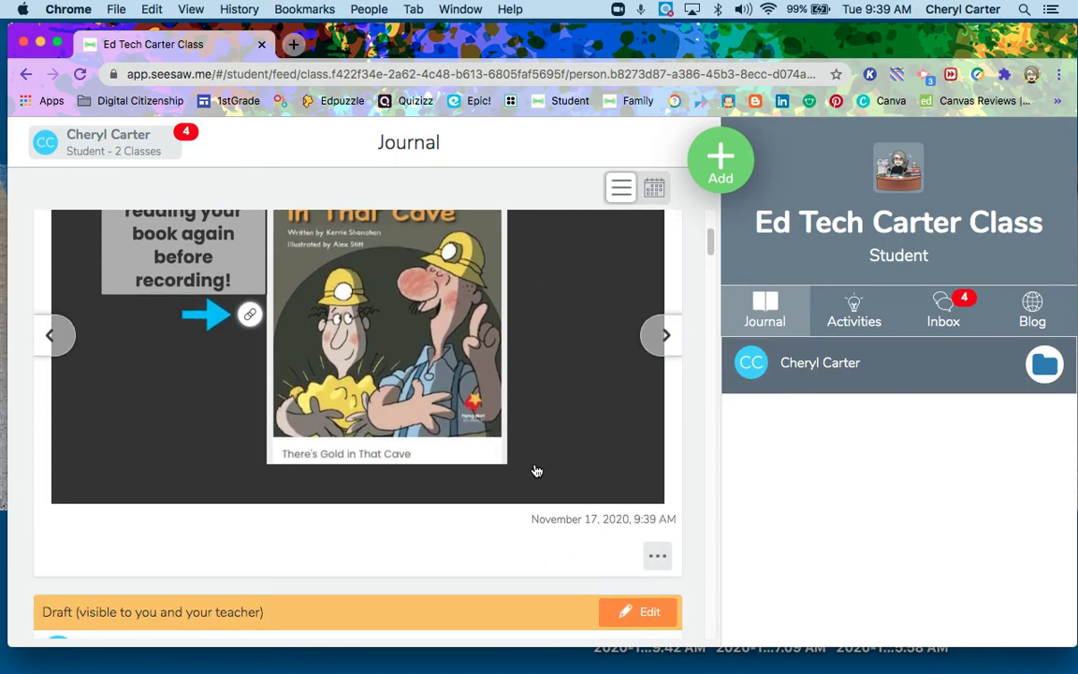
pyautogui.scroll(-2, 536, 470)
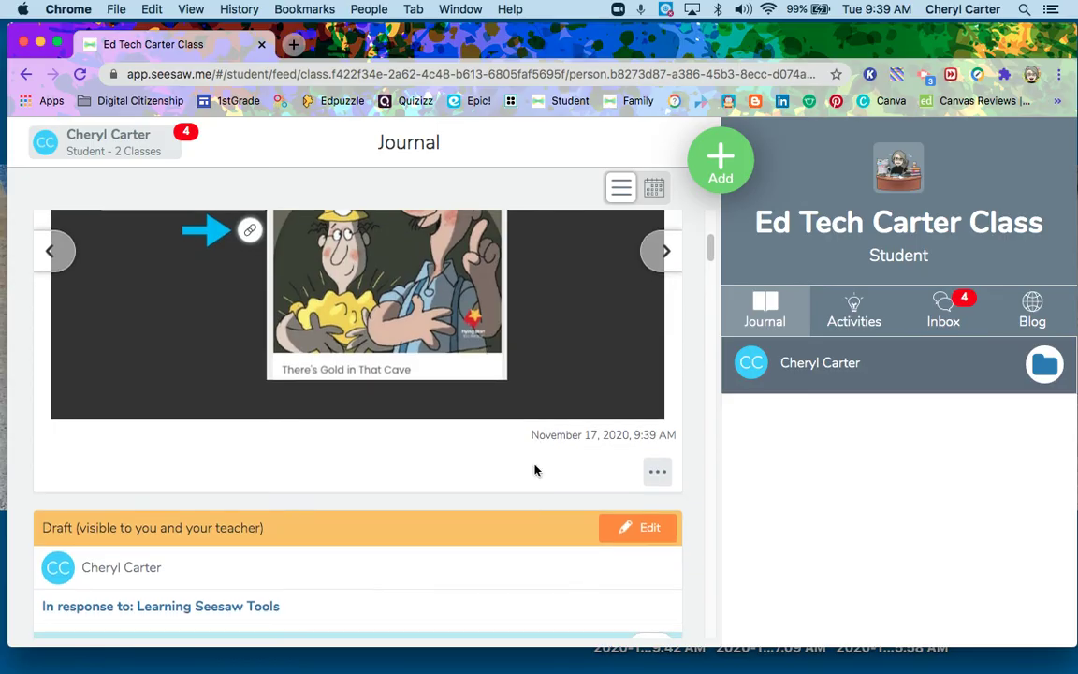
pyautogui.scroll(5, 561, 449)
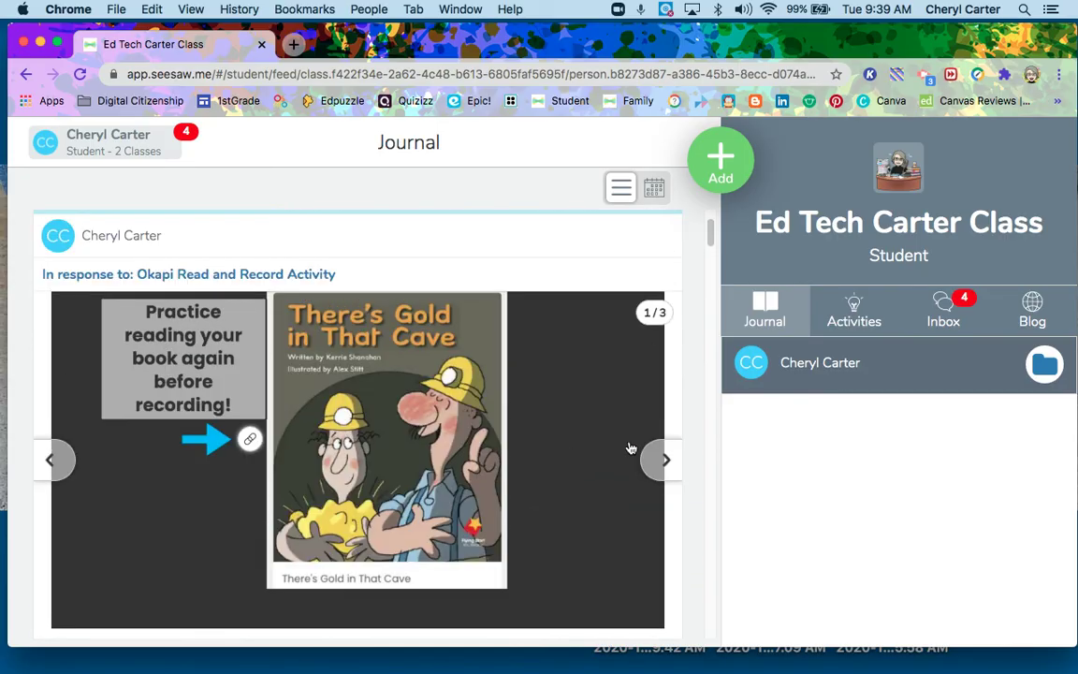
# Step: Go back to class activities, check In Progress, and finish on the Done list
pyautogui.click(856, 313)
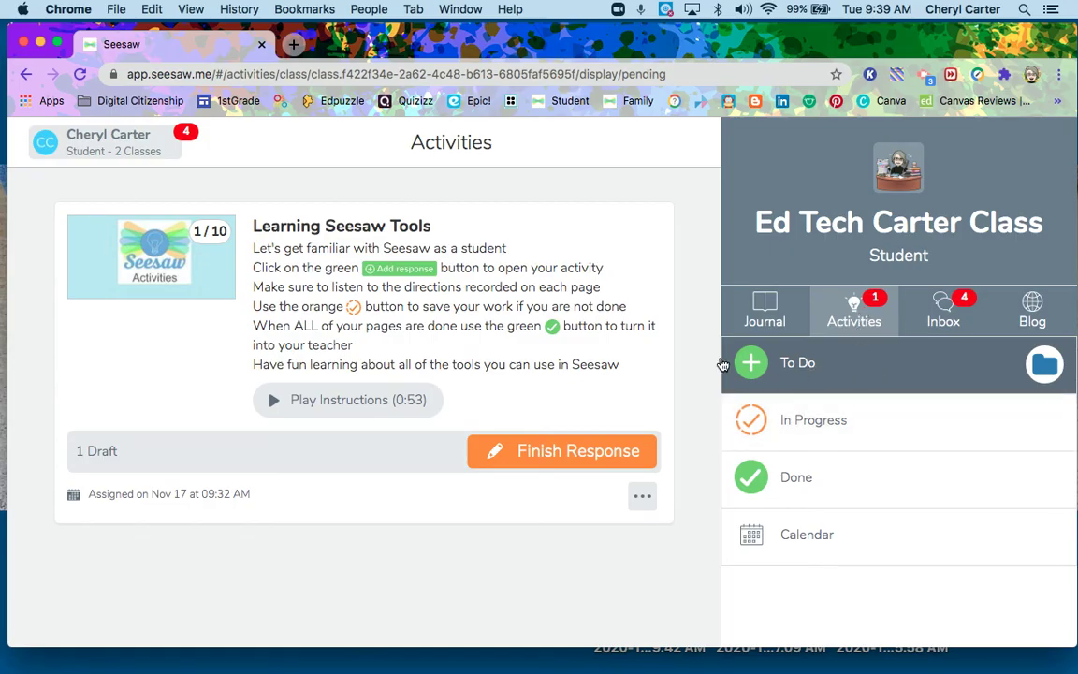
pyautogui.click(905, 417)
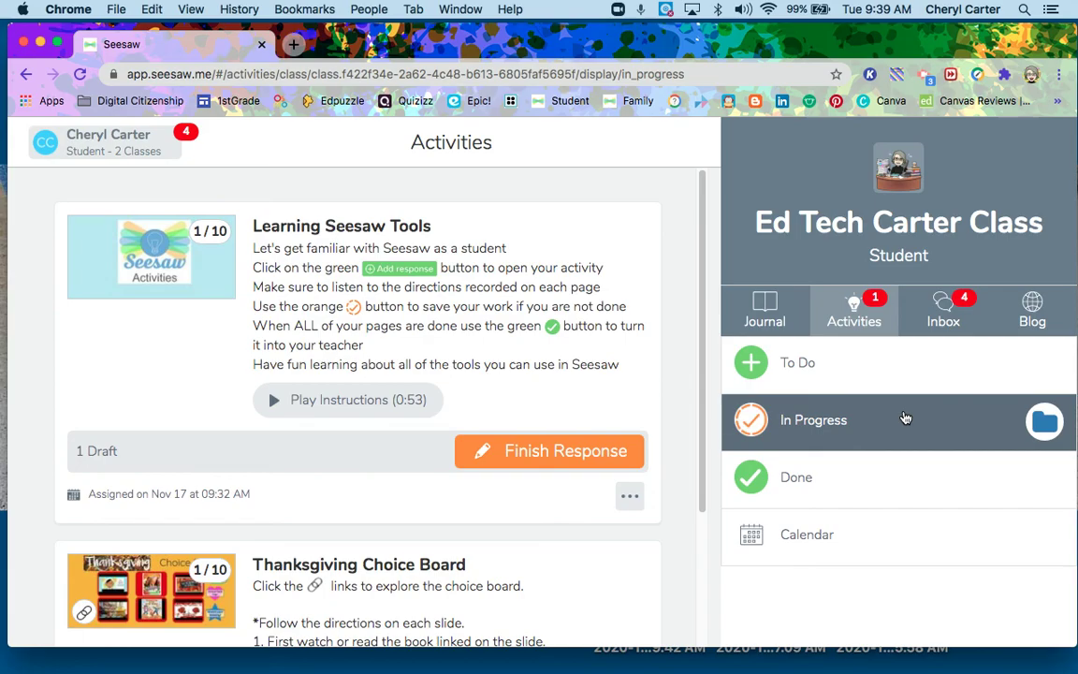
pyautogui.click(880, 470)
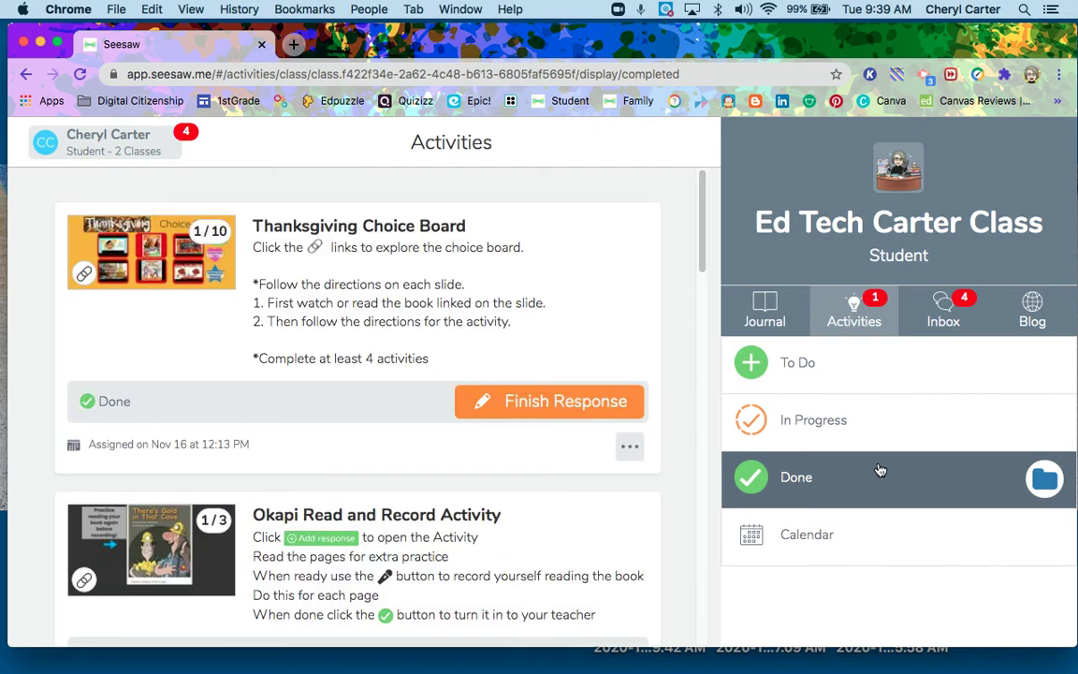